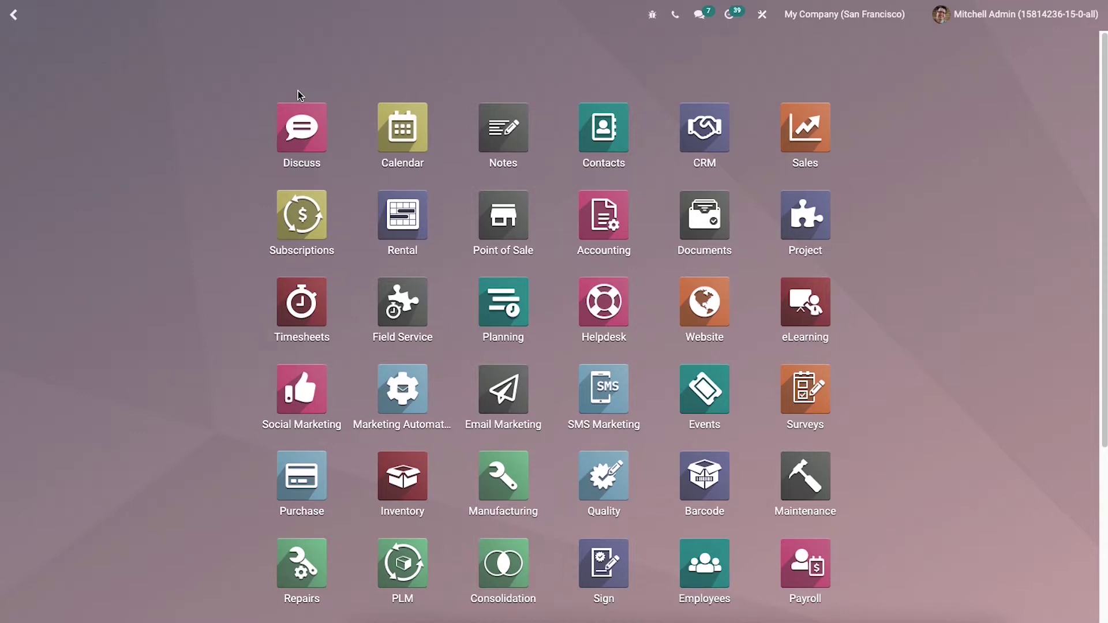
# Step: Search Apps for 'blog', confirm Blogs is Installed, and return to the home menu
pyautogui.write('ap')
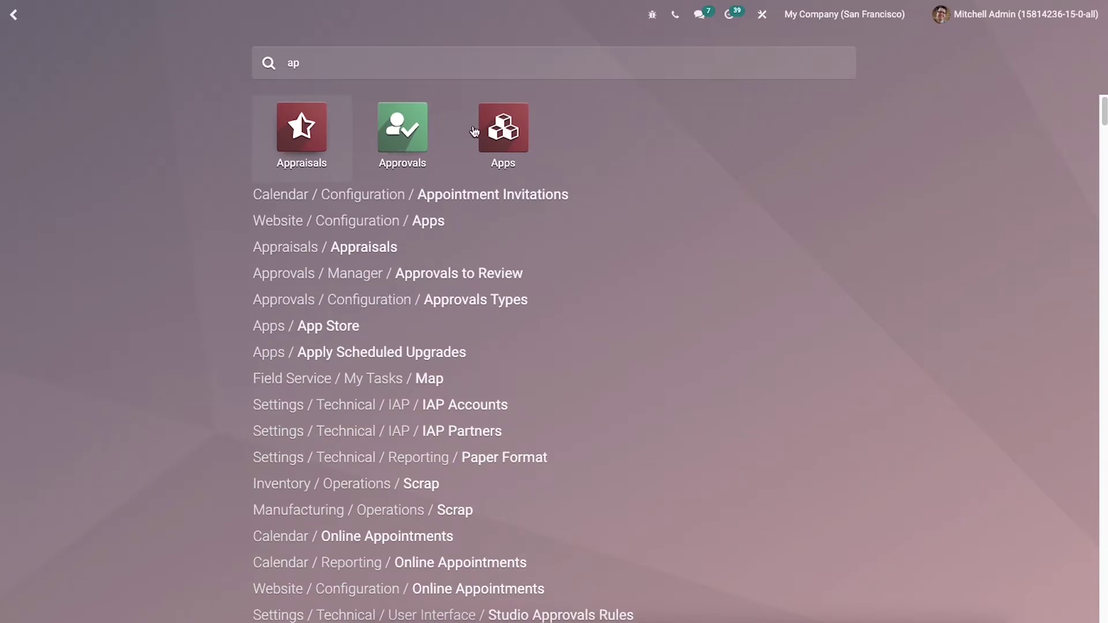
pyautogui.click(503, 127)
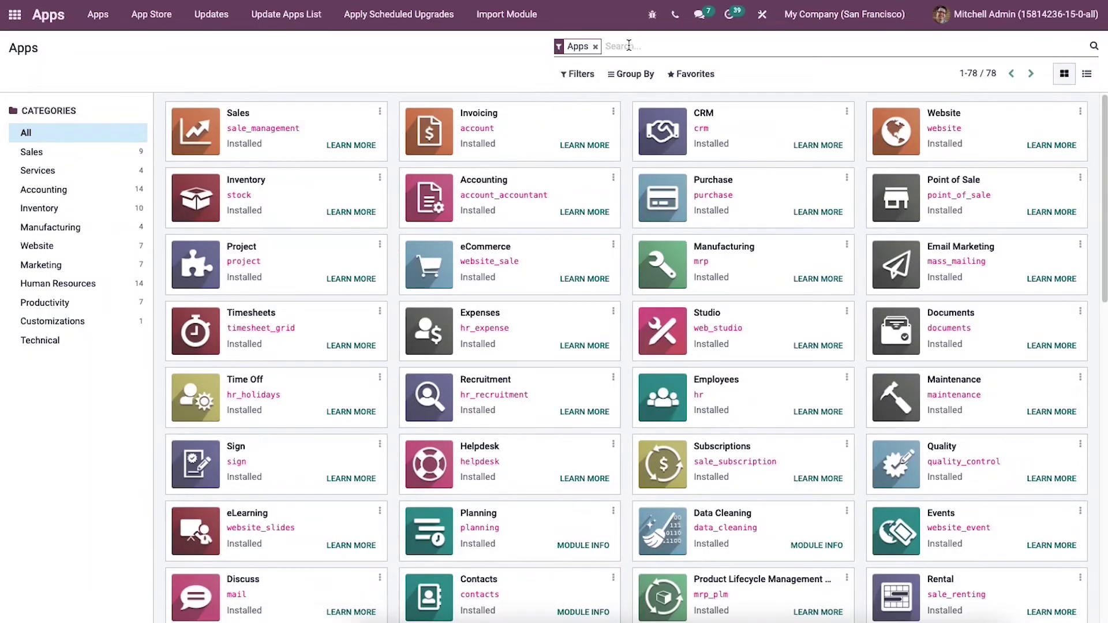
pyautogui.write('blog')
pyautogui.press('Return')
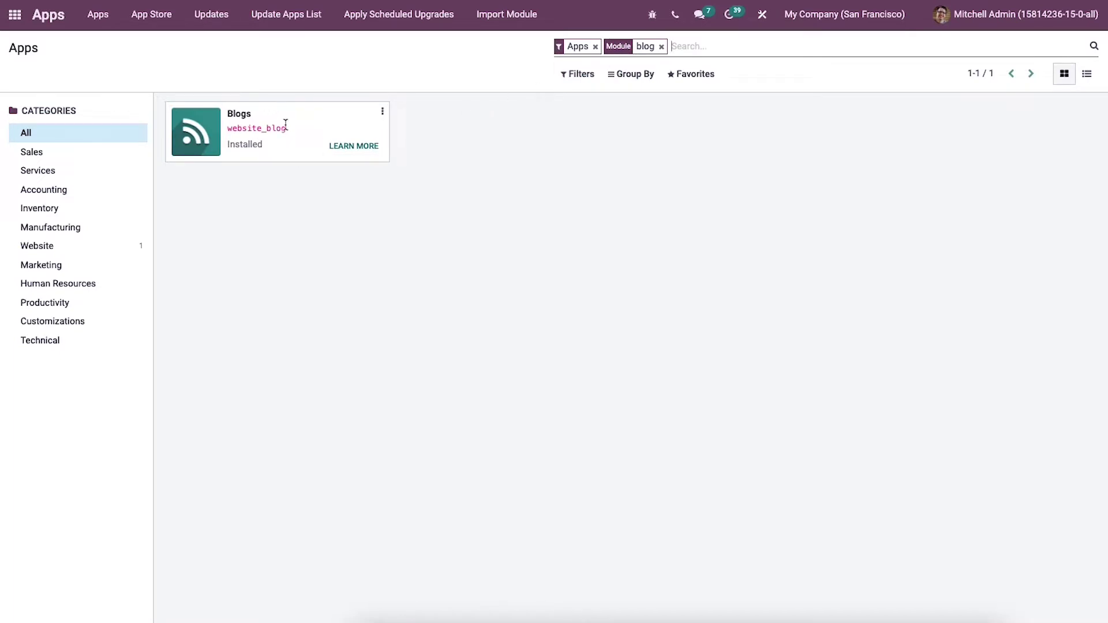
pyautogui.click(23, 22)
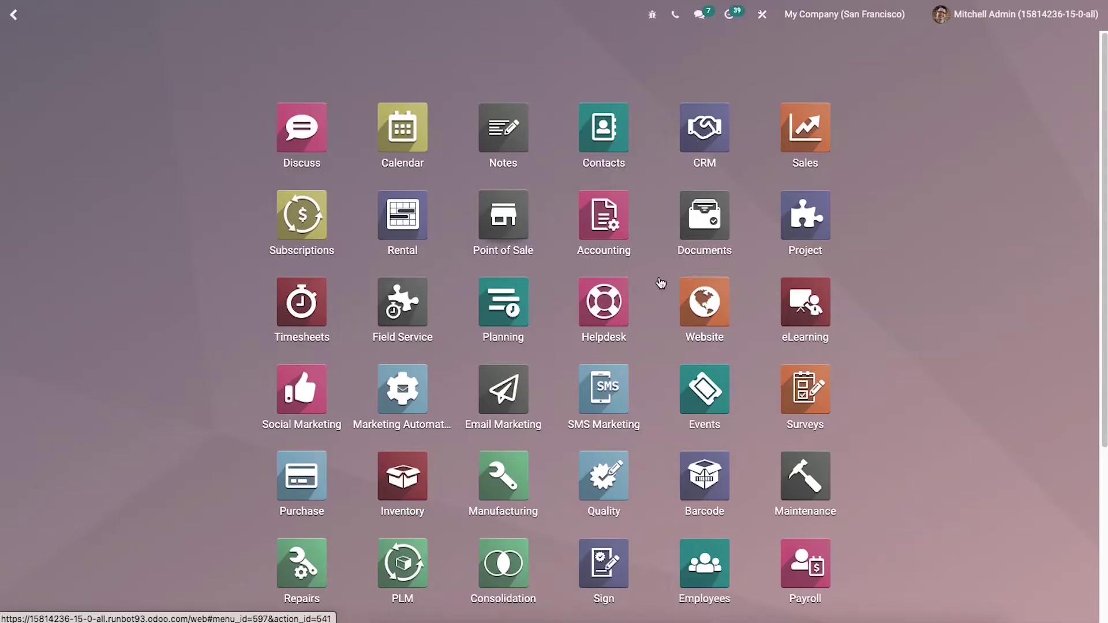
# Step: Open the Website app's Blog Posts list after browsing the Configuration menu without choosing anything
pyautogui.click(700, 297)
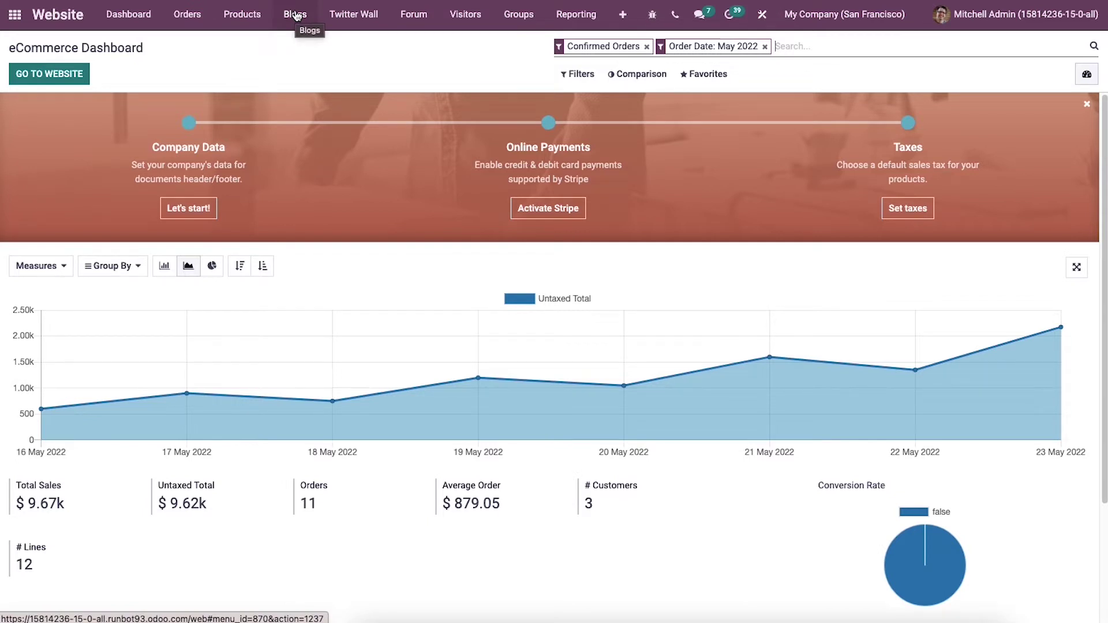
pyautogui.click(624, 15)
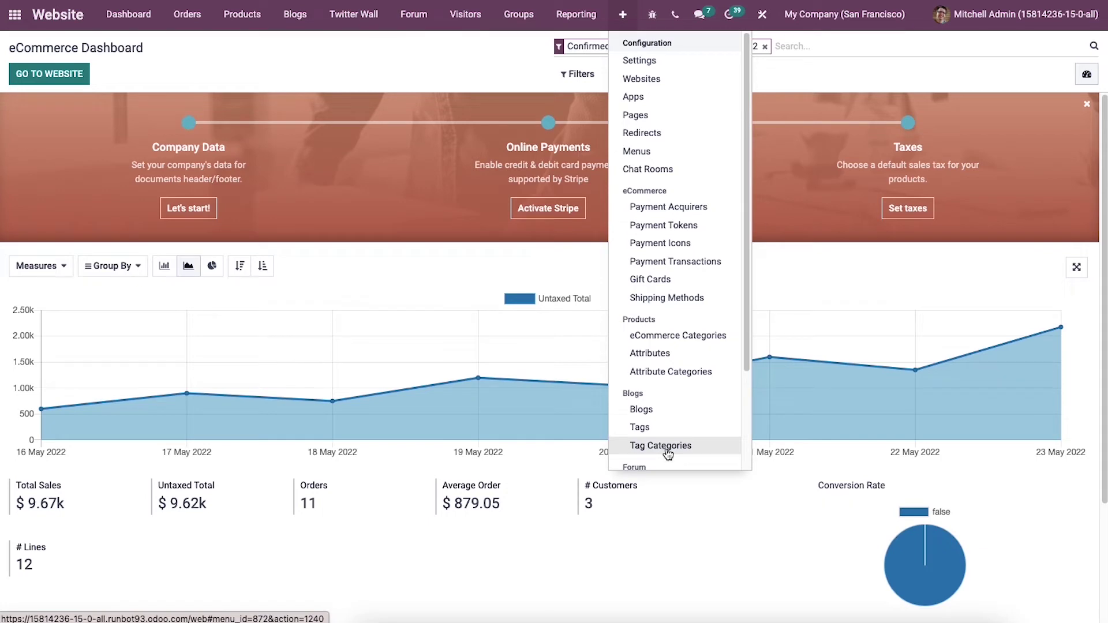
pyautogui.click(441, 42)
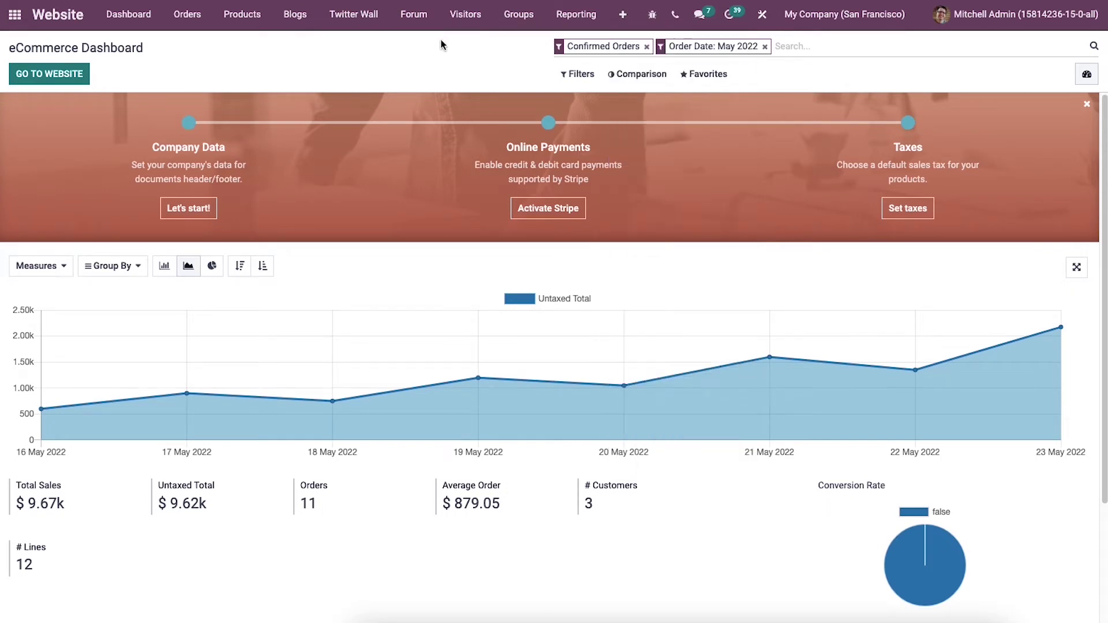
pyautogui.click(293, 21)
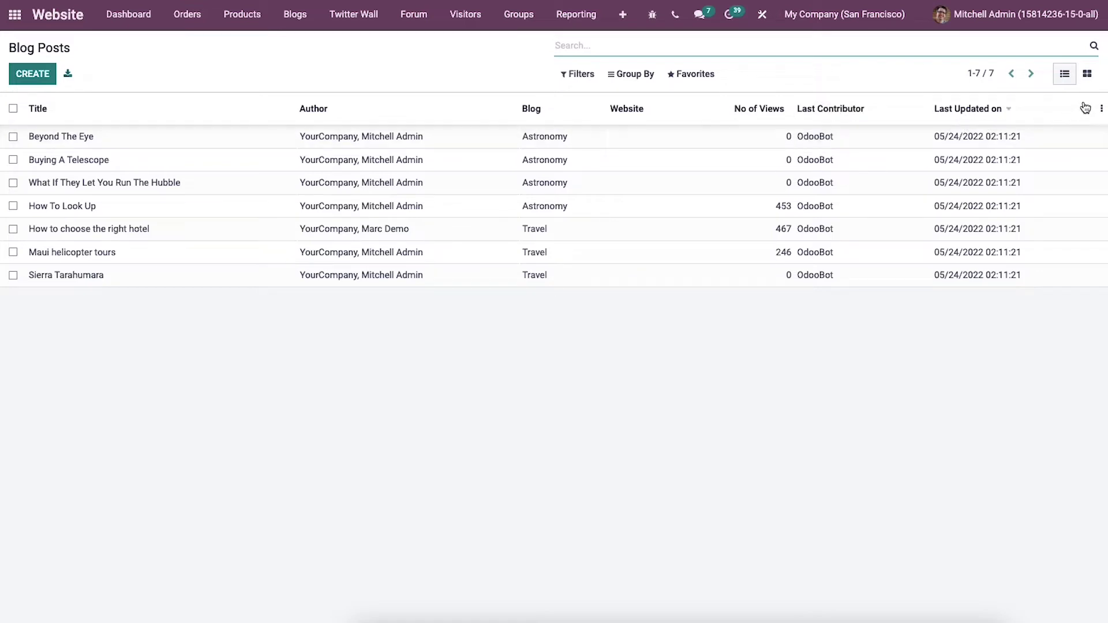
# Step: Switch the Blog Posts to Kanban cards and start a blank new blog post
pyautogui.click(1088, 76)
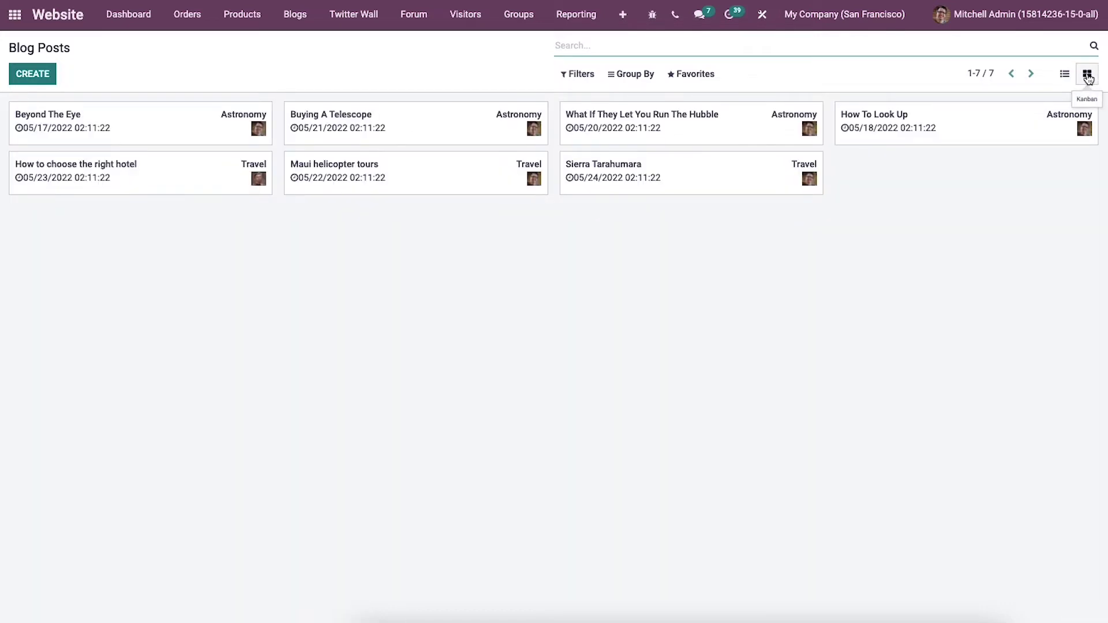
pyautogui.click(781, 68)
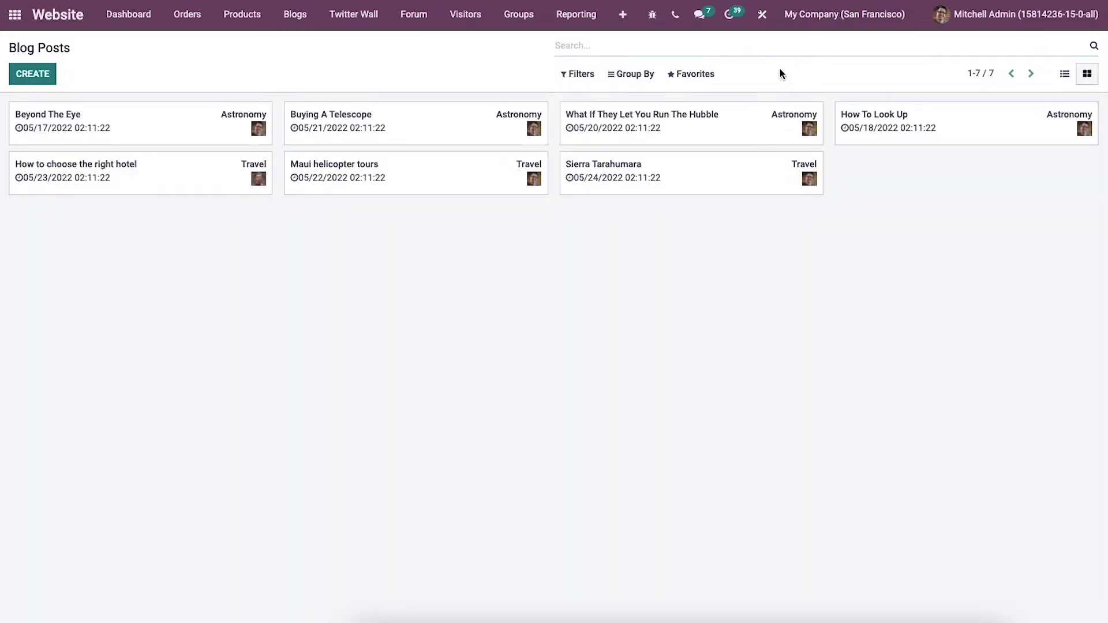
pyautogui.click(36, 77)
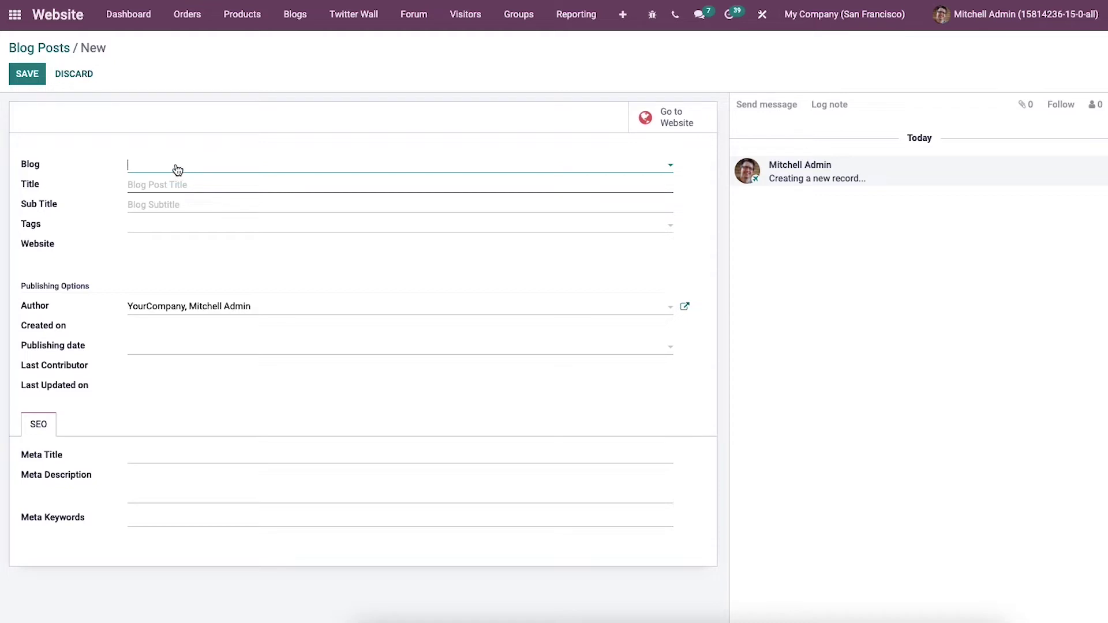
# Step: Set the new post's Blog field to Food
pyautogui.click(197, 172)
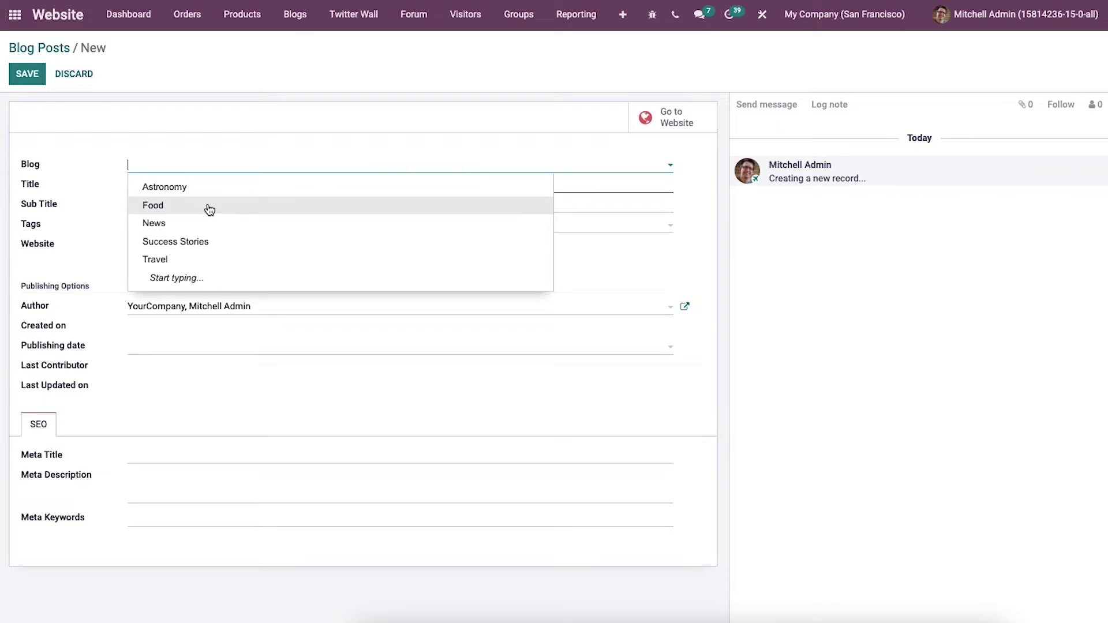
pyautogui.click(208, 206)
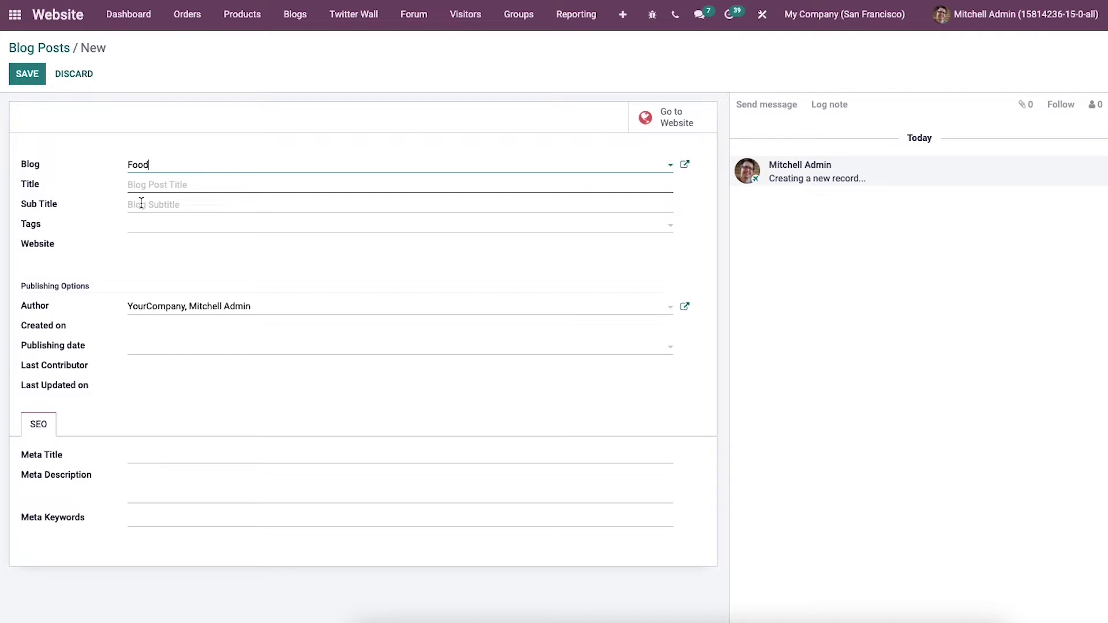
# Step: Enter title 'South Indian Cuisine', sub title 'The great way to discover authentic food.', and tag food
pyautogui.click(148, 185)
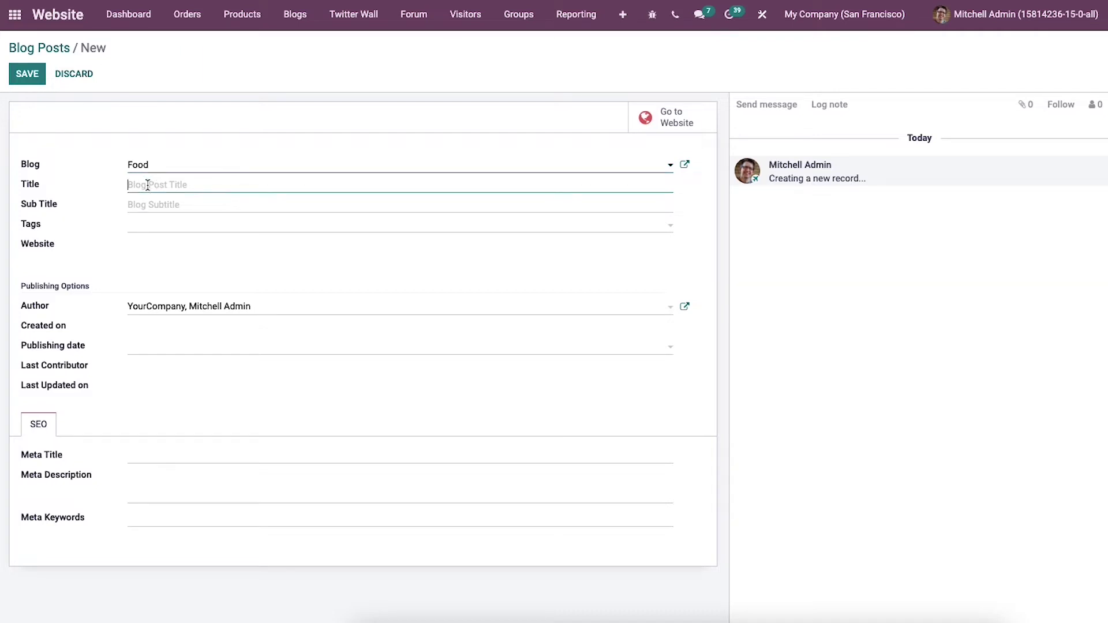
pyautogui.write('South Indian Cuisine')
pyautogui.click(149, 202)
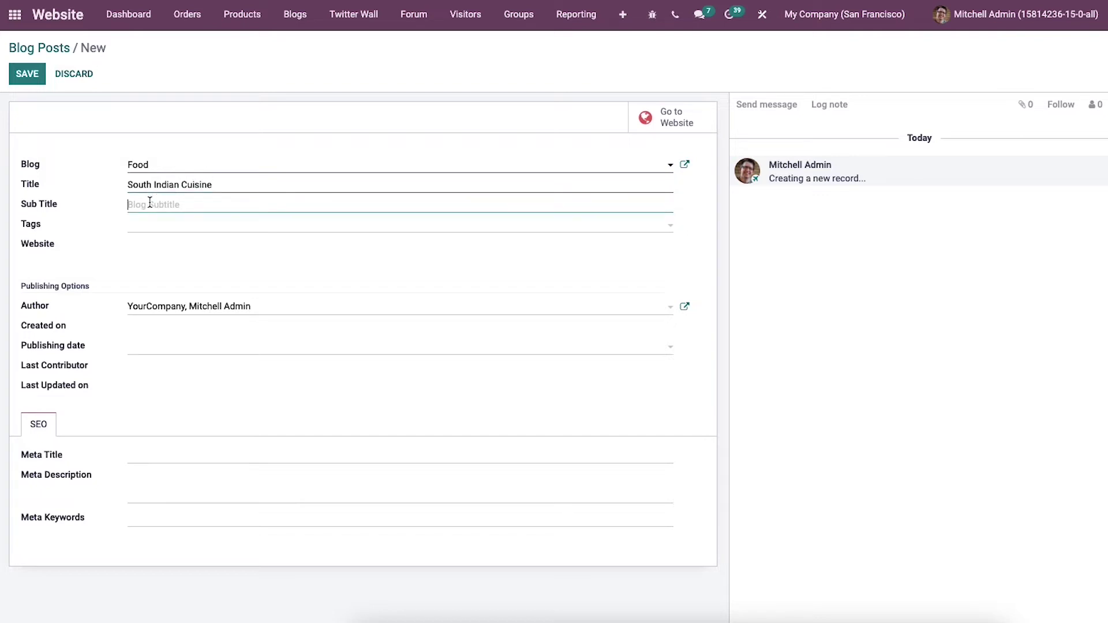
pyautogui.write('The great way to discover authentic food.')
pyautogui.click(152, 236)
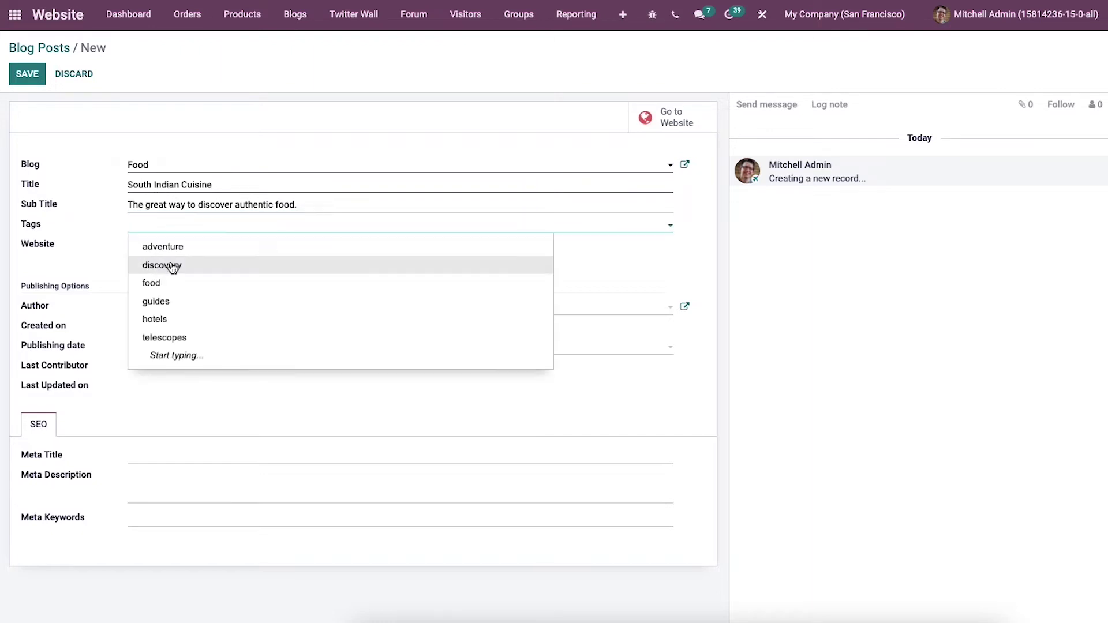
pyautogui.click(148, 282)
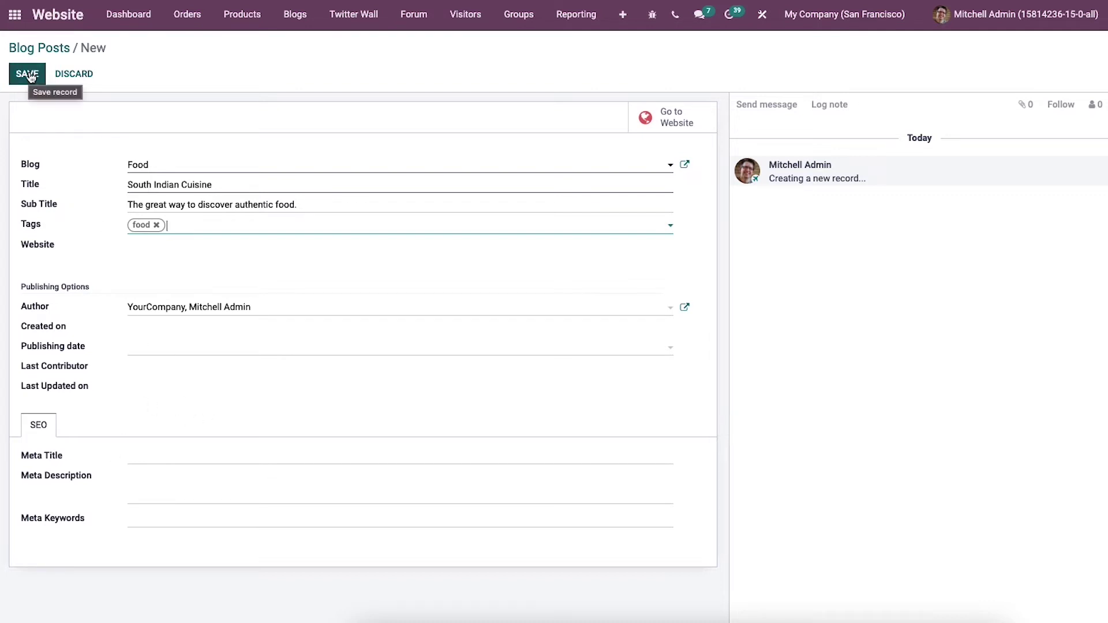
# Step: Save the post, view it on the website, and go to the all-posts Blog page
pyautogui.click(30, 77)
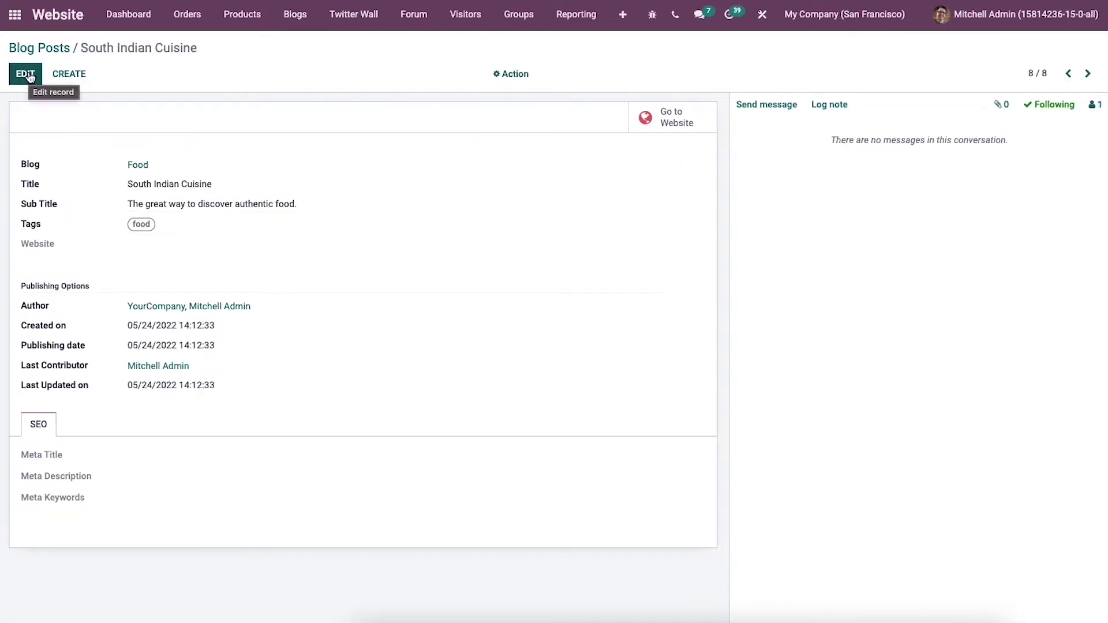
pyautogui.click(681, 114)
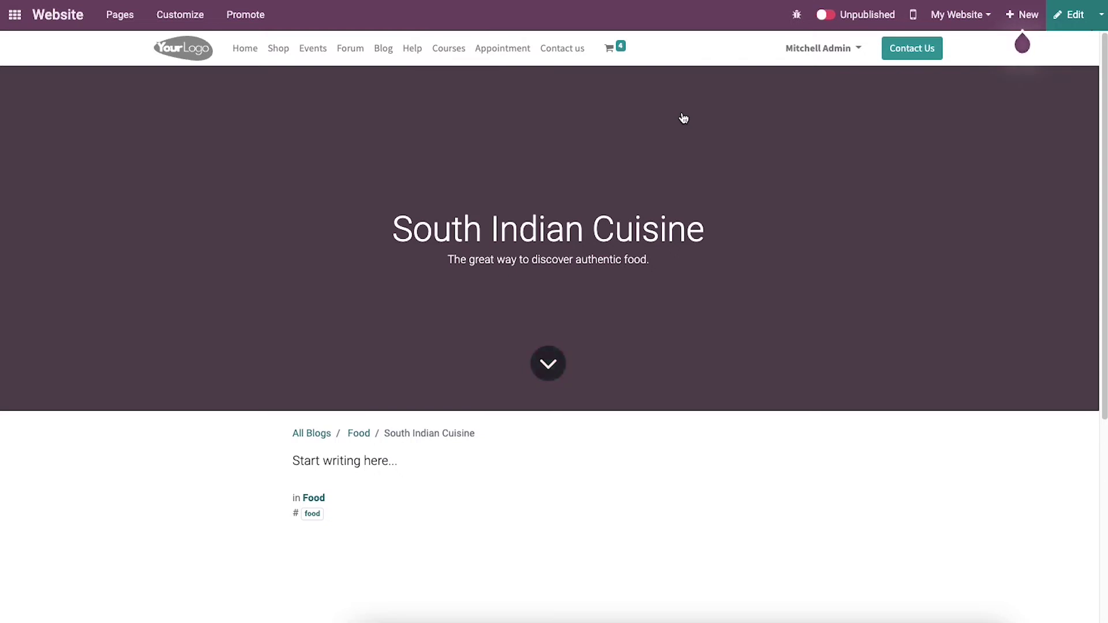
pyautogui.click(384, 51)
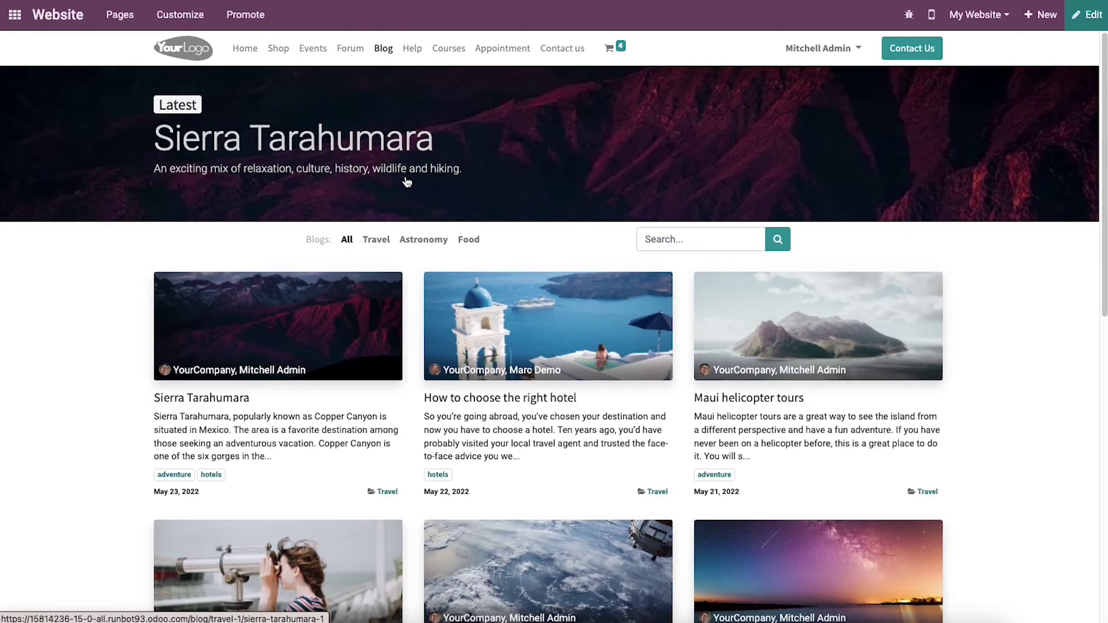
# Step: Filter the Blog page to the Food blog and open South Indian Cuisine in the editor
pyautogui.scroll(-4, 398, 257)
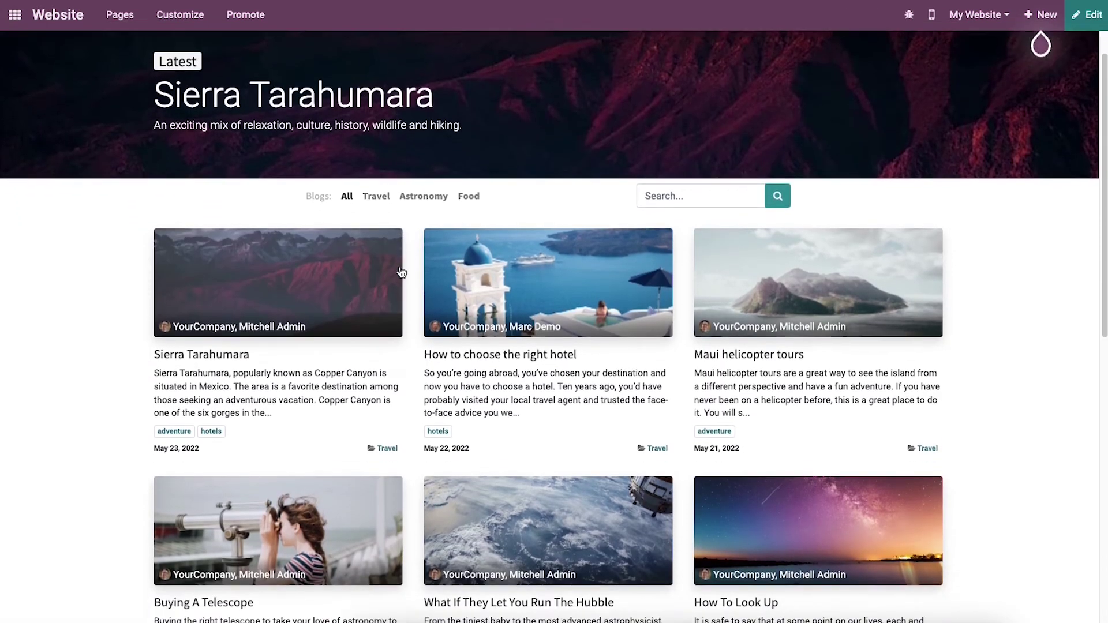
pyautogui.scroll(4, 402, 268)
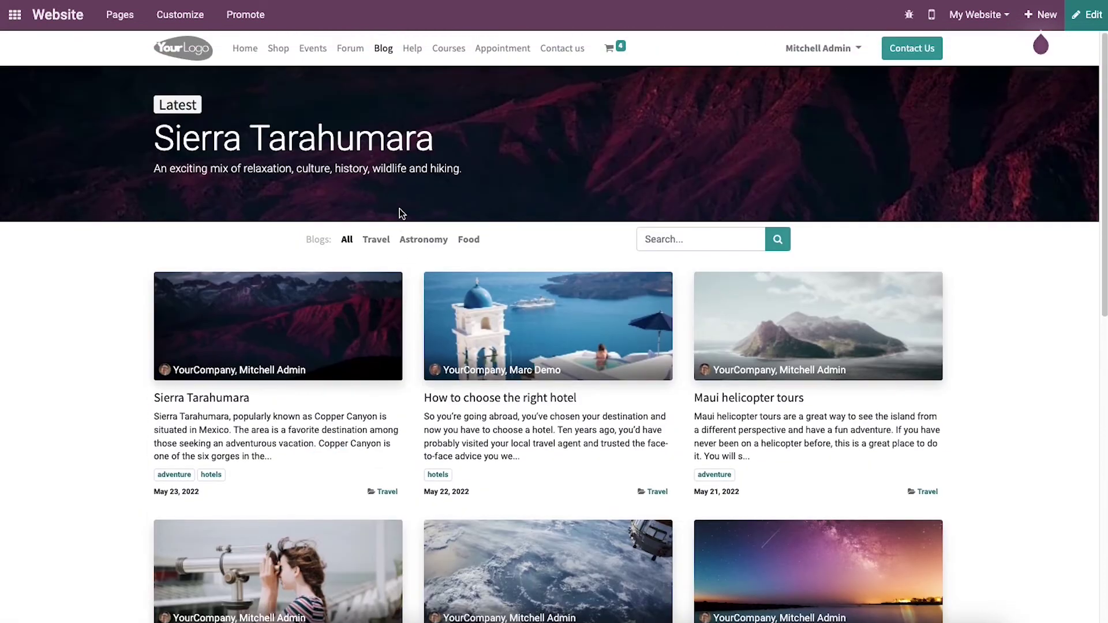
pyautogui.click(385, 245)
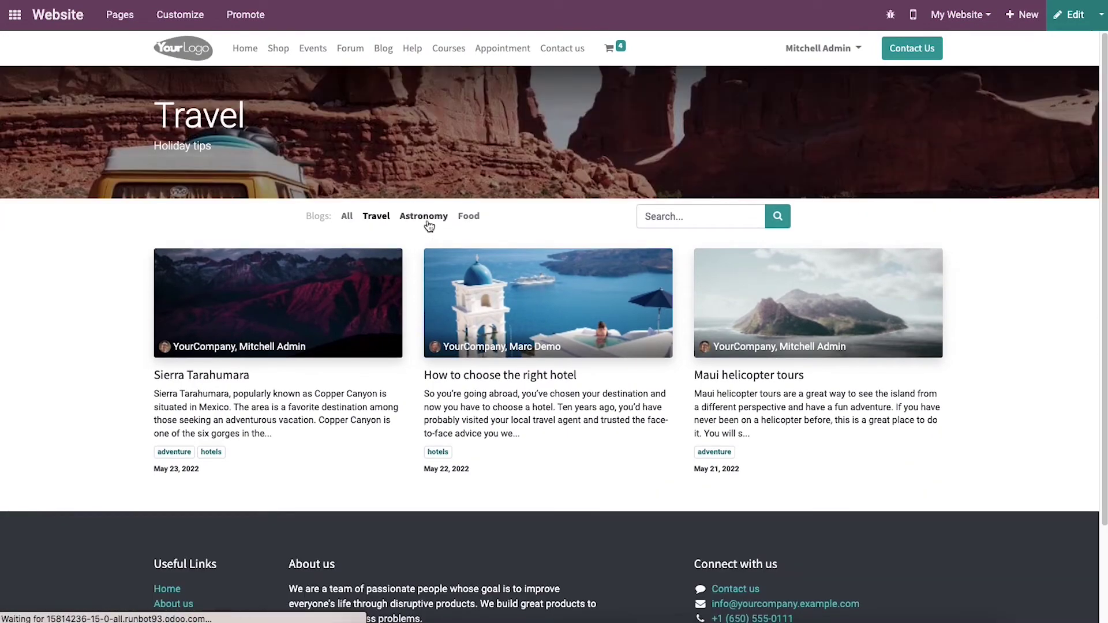
pyautogui.click(429, 225)
pyautogui.click(469, 217)
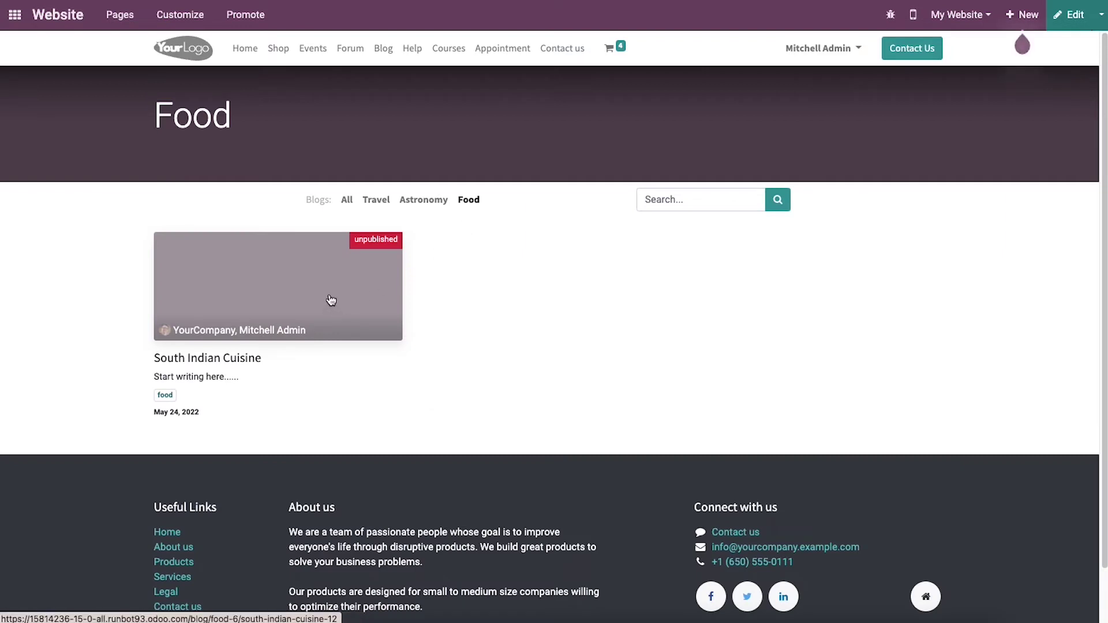
pyautogui.click(330, 299)
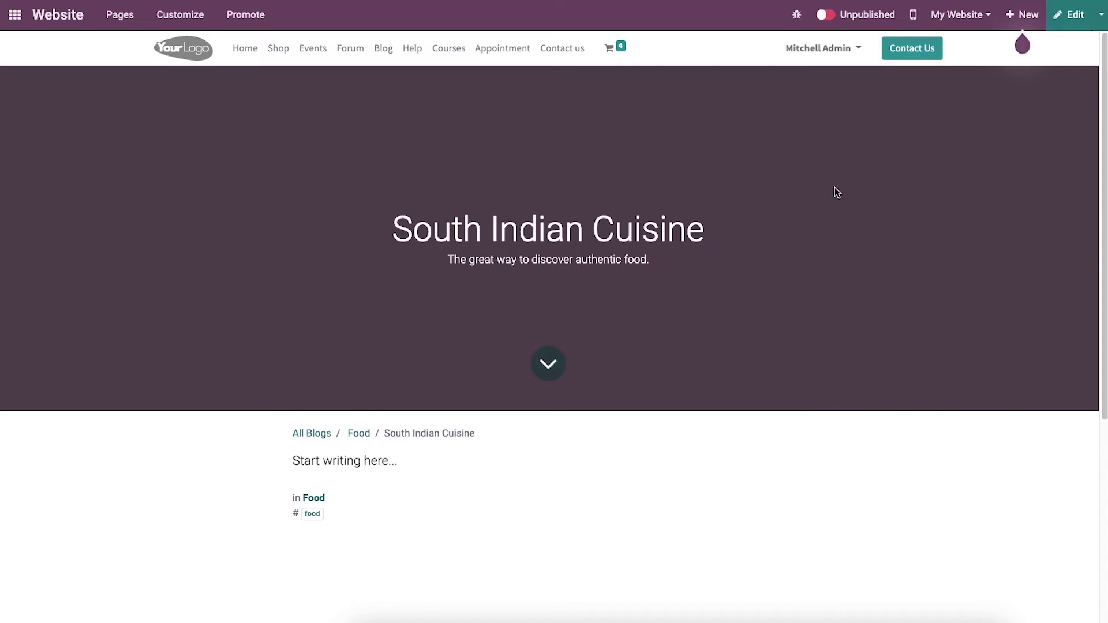
pyautogui.click(1089, 18)
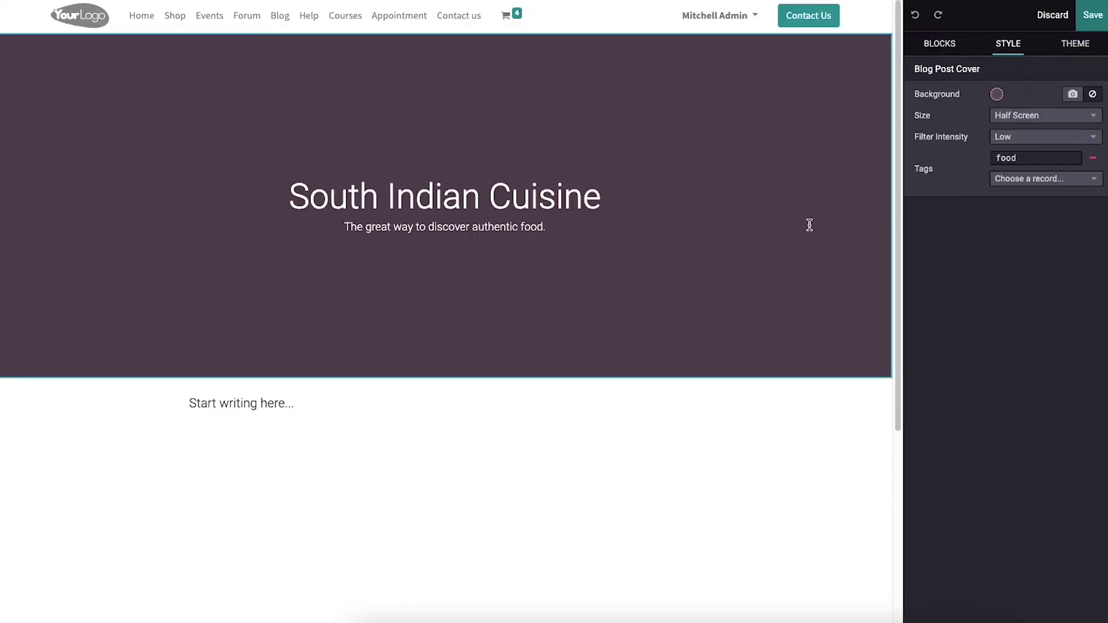
# Step: Select the post cover and review its background colour and size options without changing them
pyautogui.click(608, 196)
pyautogui.click(996, 94)
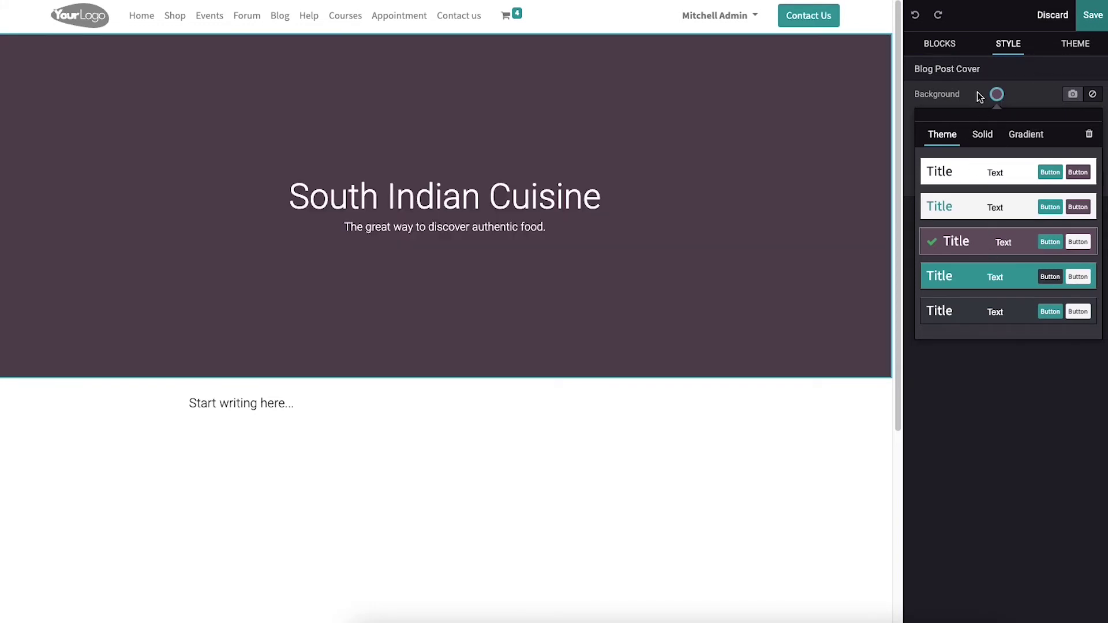
pyautogui.click(977, 92)
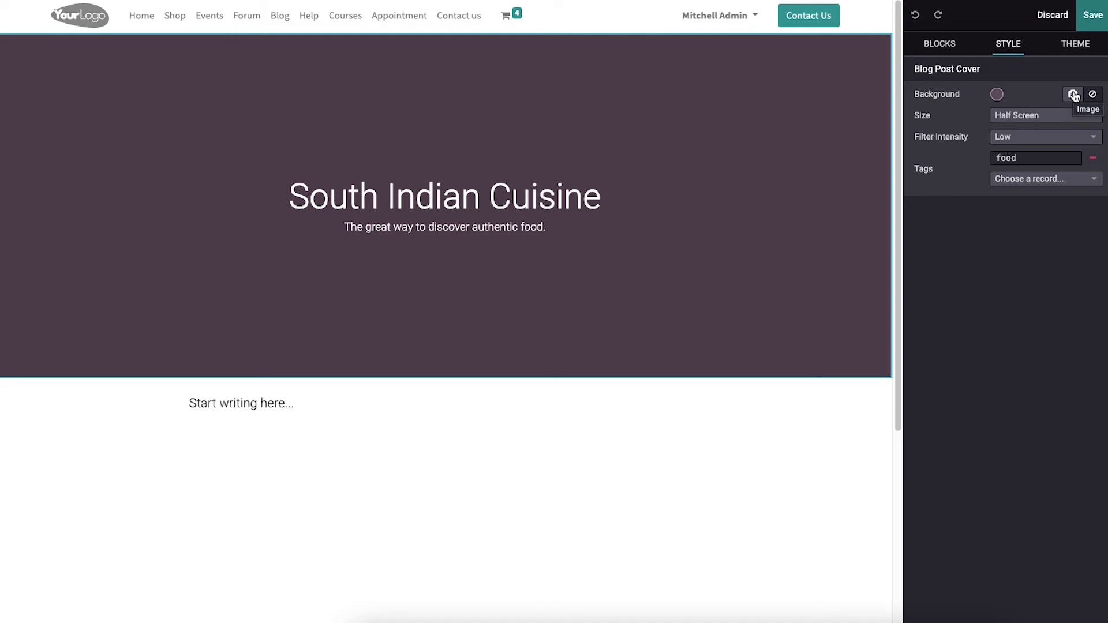
pyautogui.click(1023, 118)
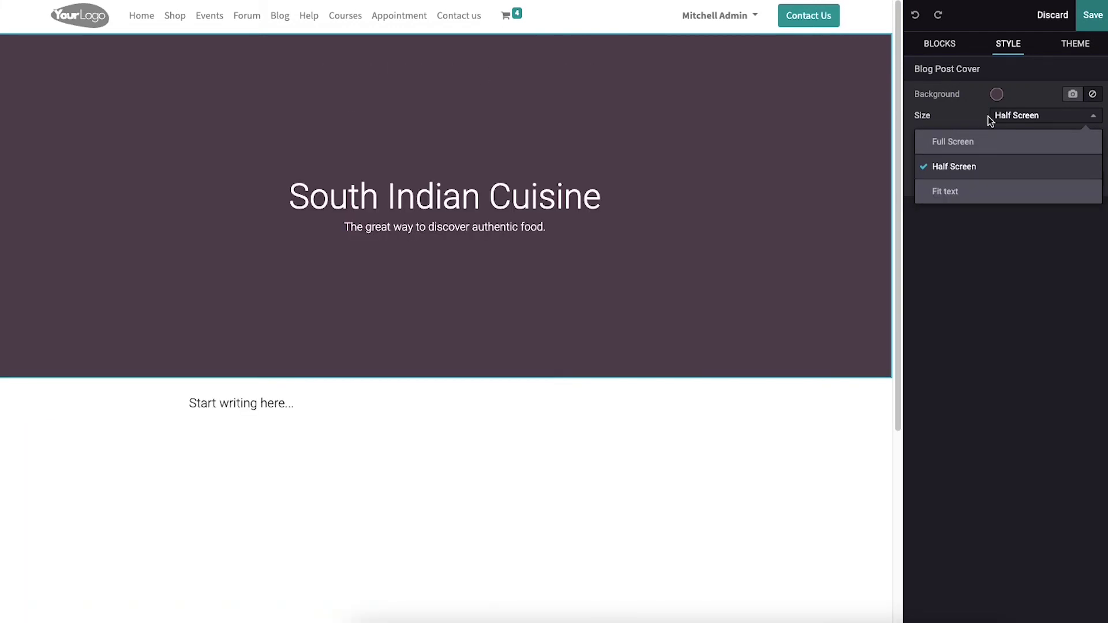
# Step: Keep the cover at Half Screen and set its filter intensity to High
pyautogui.click(989, 116)
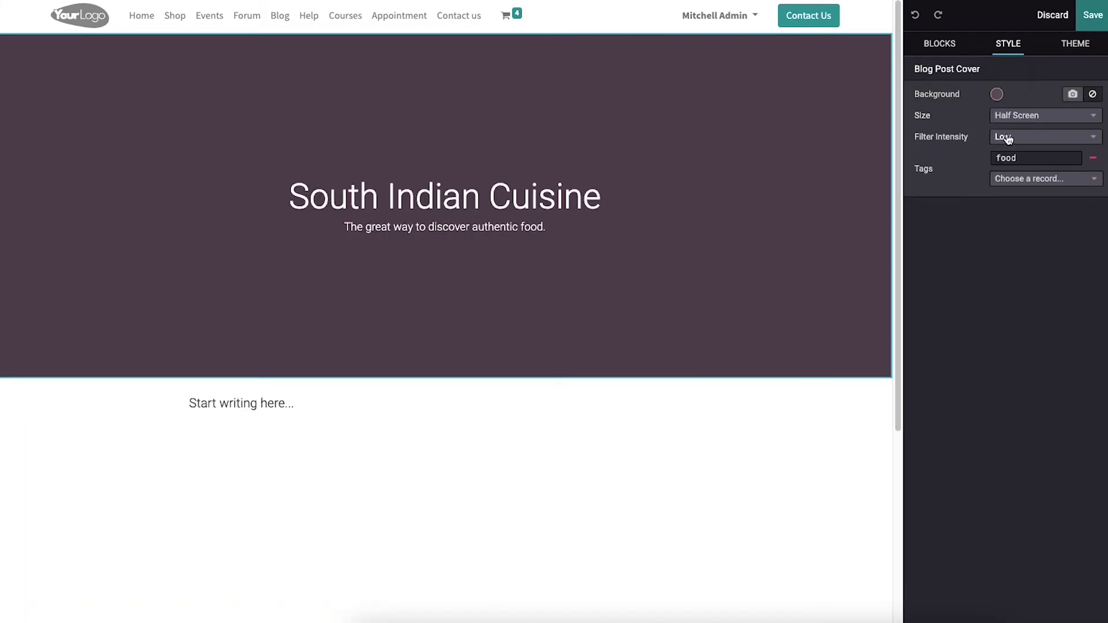
pyautogui.click(1008, 139)
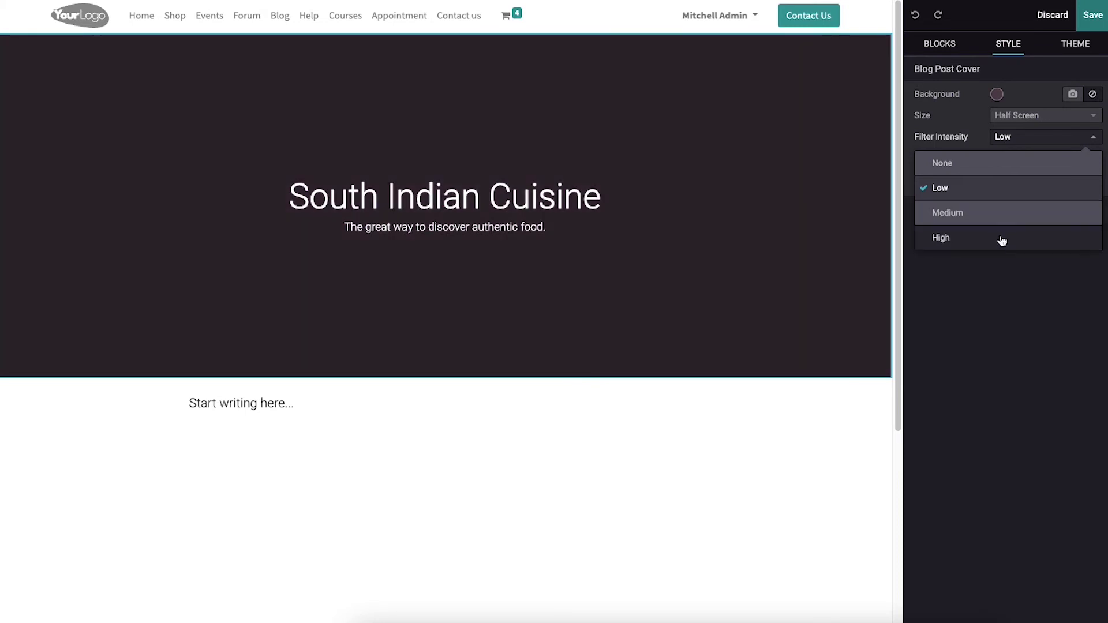
pyautogui.click(1002, 239)
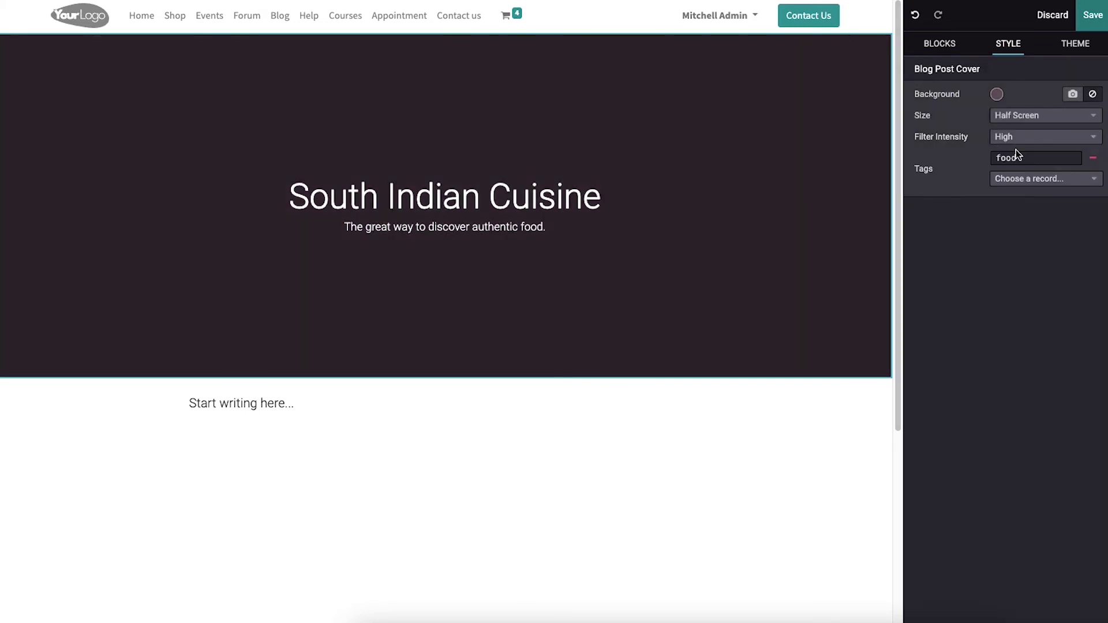
# Step: Add the hotels tag alongside food and save the post
pyautogui.click(1022, 178)
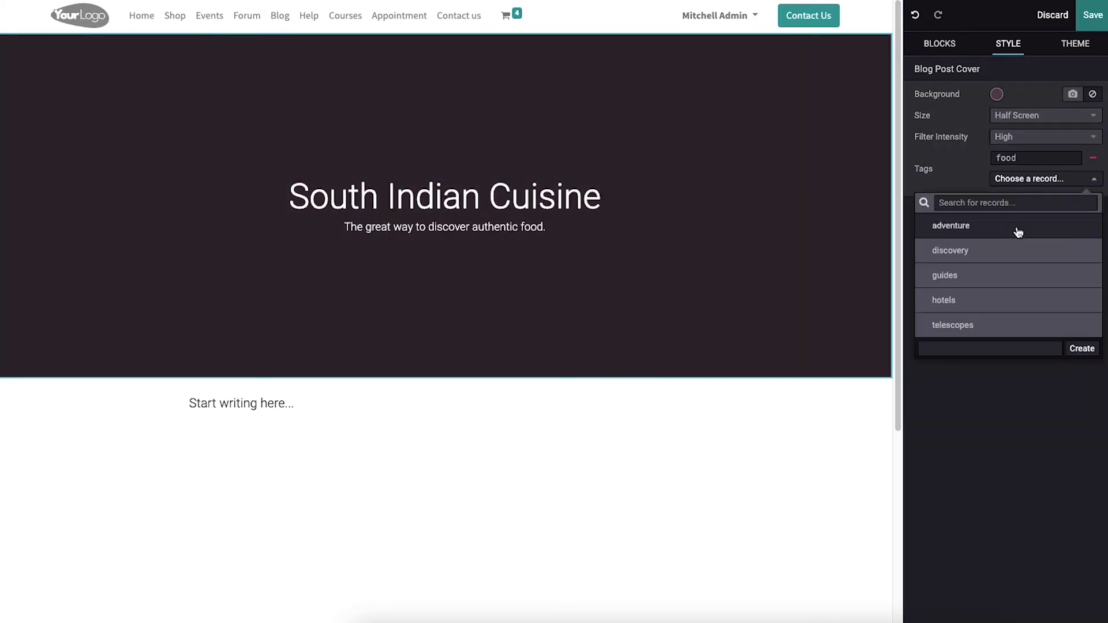
pyautogui.click(1009, 301)
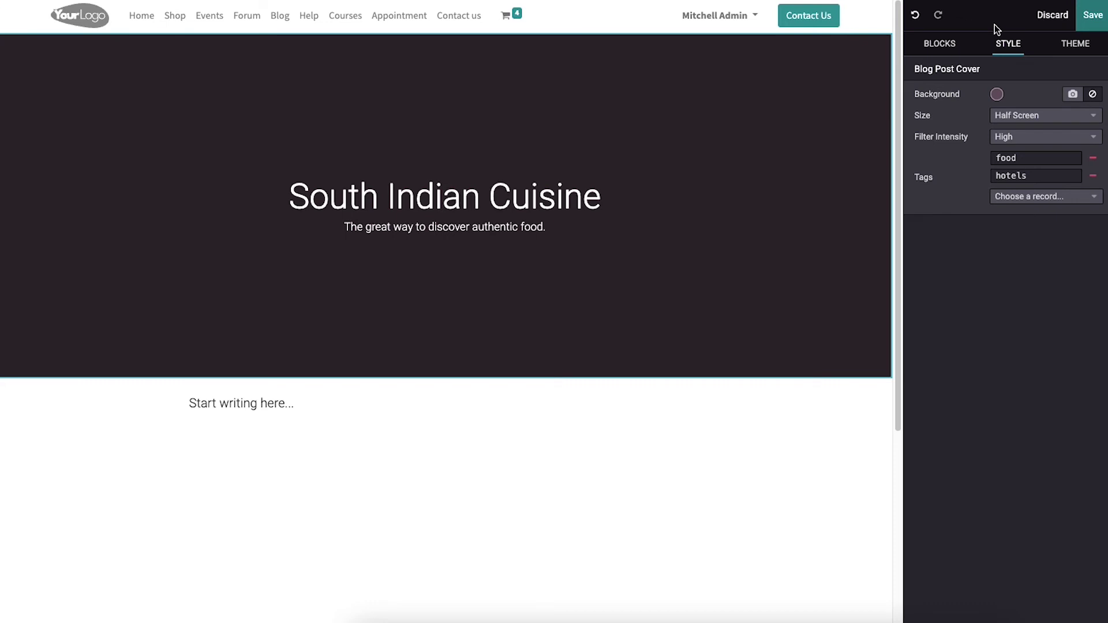
pyautogui.click(1092, 13)
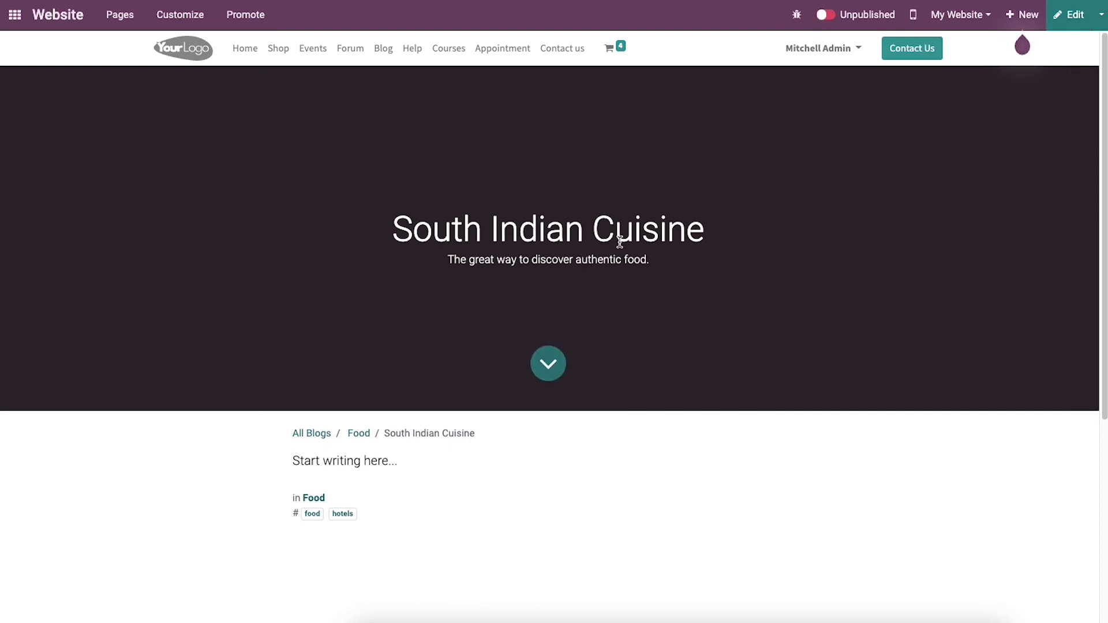
# Step: Switch the South Indian Cuisine post to Published and view the new-content options
pyautogui.click(834, 17)
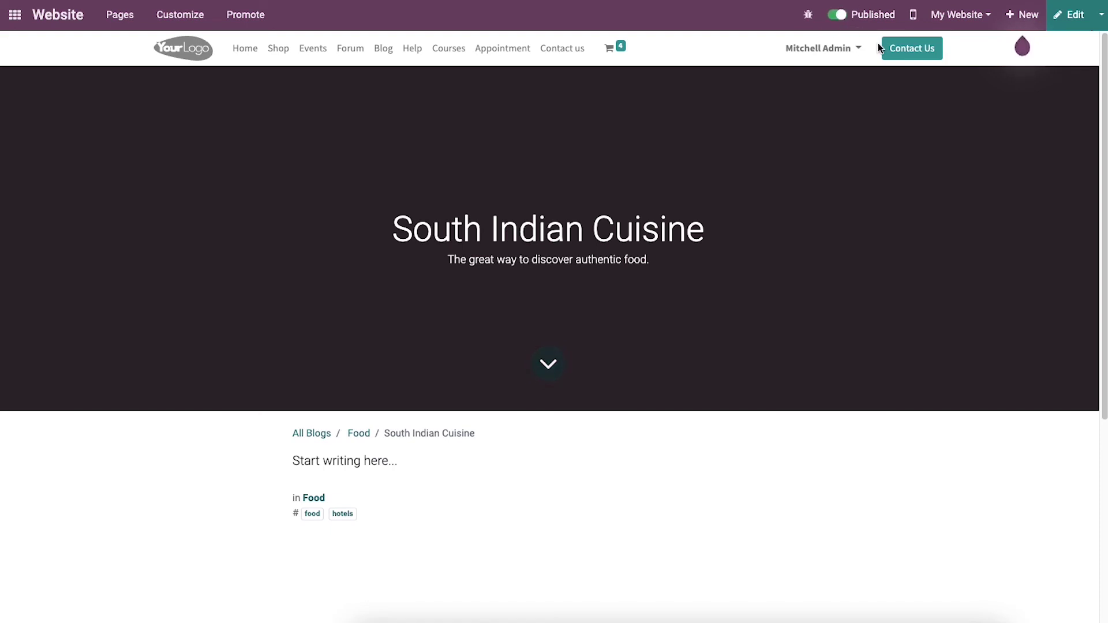
pyautogui.click(1016, 17)
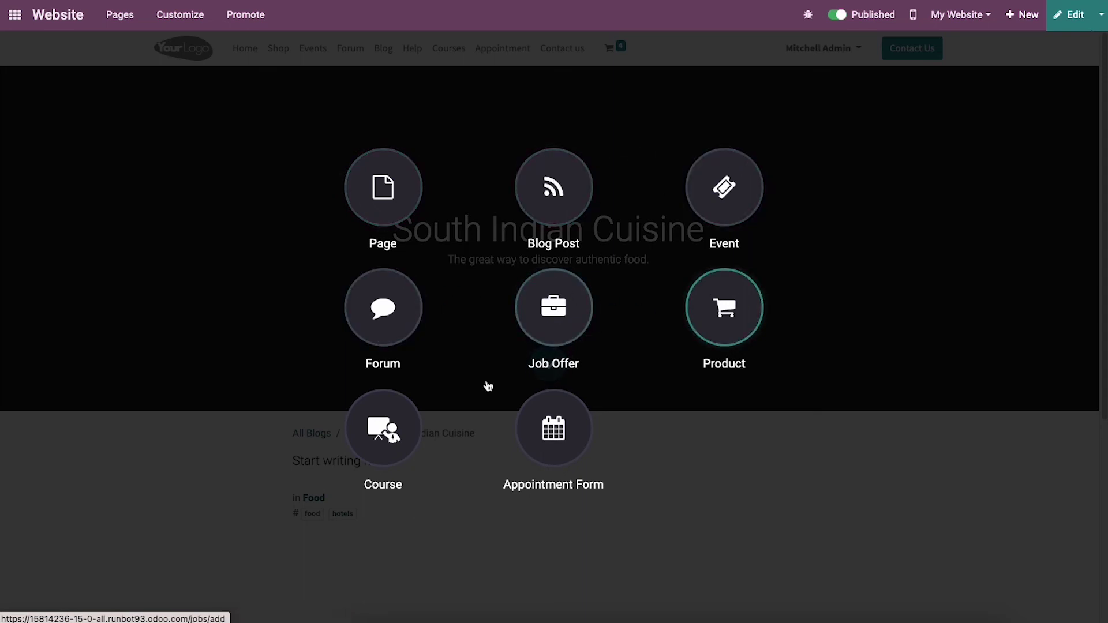
# Step: Dismiss the new-content overlay and open the Blog listing, with Sierra Tarahumara as the latest post
pyautogui.click(901, 174)
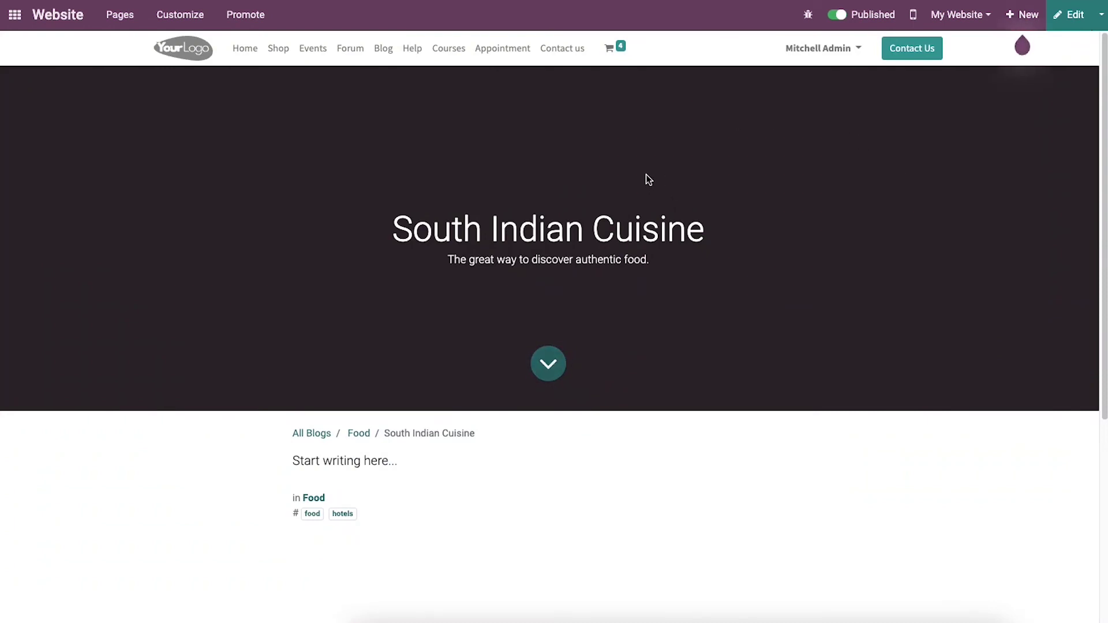
pyautogui.click(385, 49)
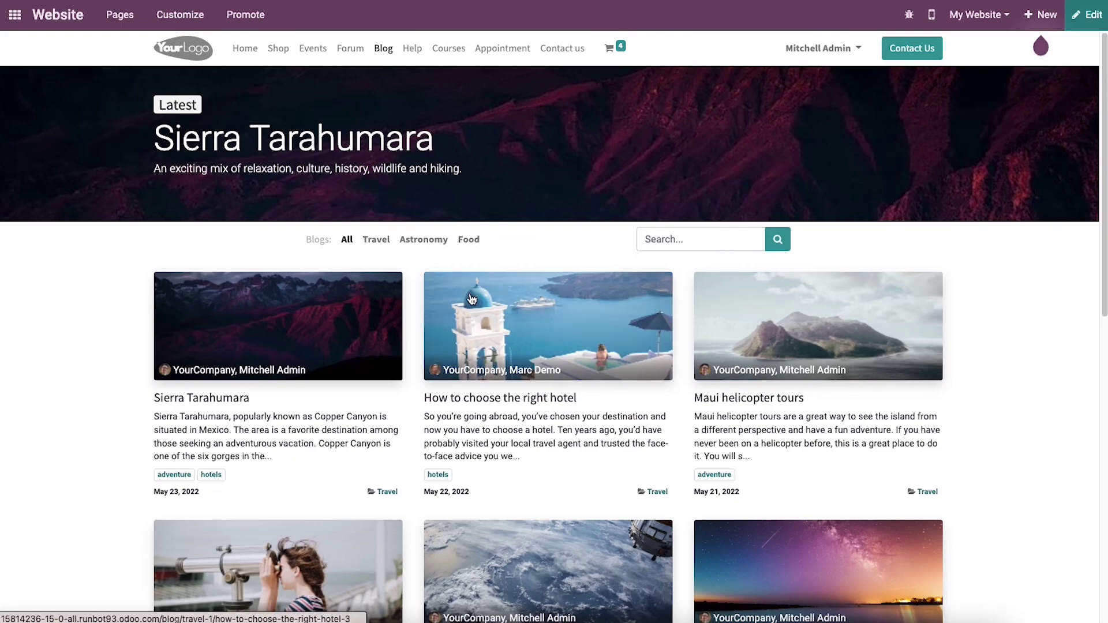
pyautogui.scroll(-10, 469, 299)
# Step: Look over the blog posts, then return to Odoo's home screen of installed apps
pyautogui.scroll(10, 479, 311)
pyautogui.scroll(-5, 502, 340)
pyautogui.scroll(5, 522, 350)
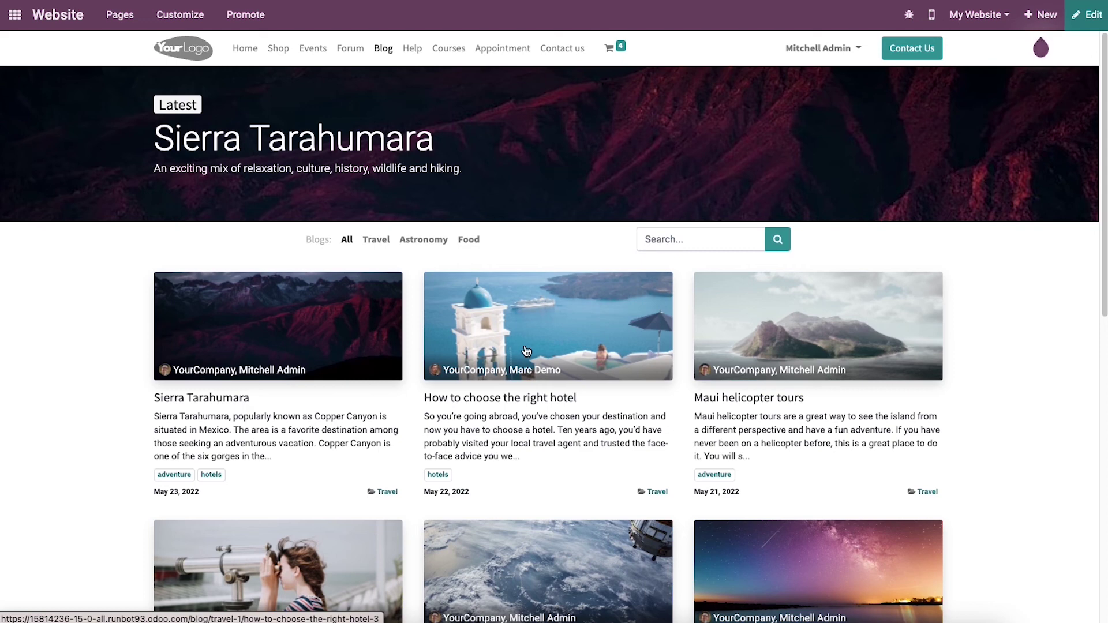
pyautogui.click(527, 351)
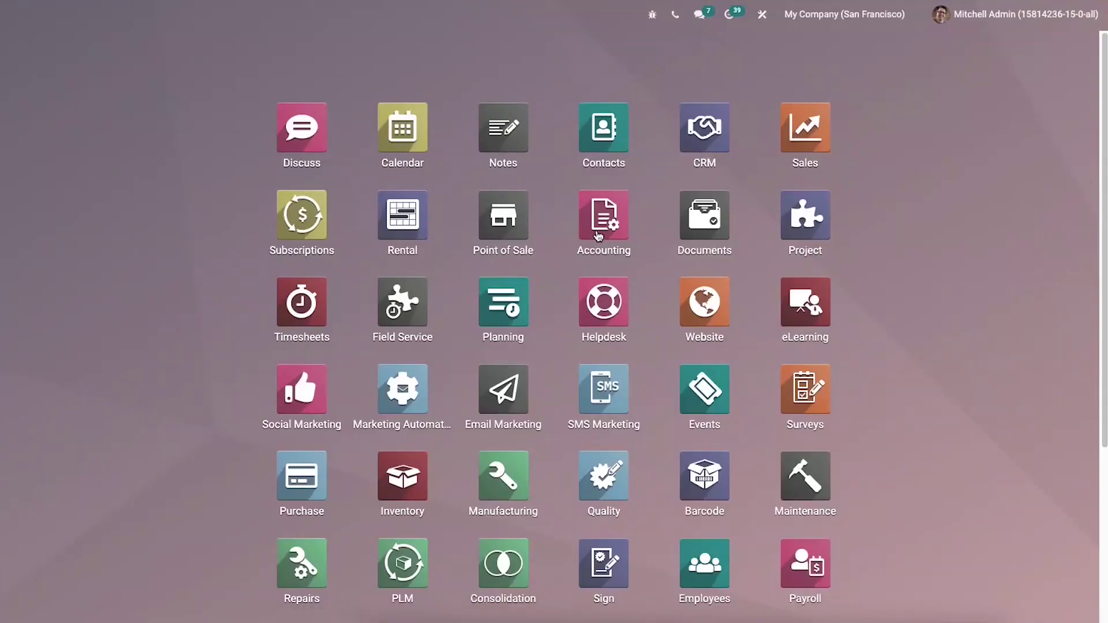
# Step: Open the Website app and bring up its Visitors list from the Visitors menu
pyautogui.click(715, 307)
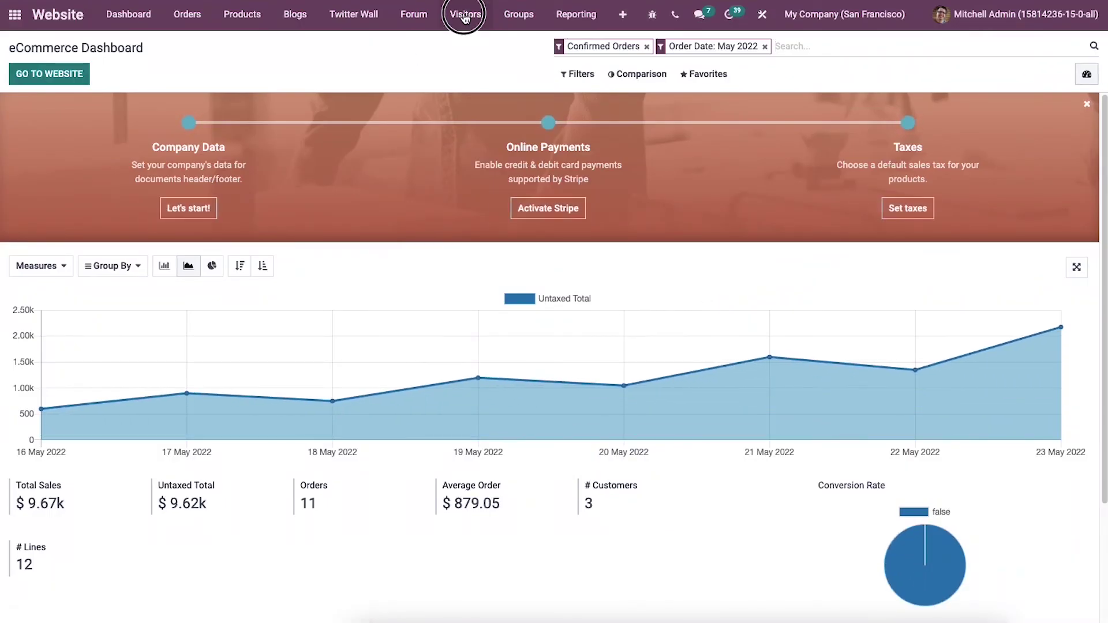
pyautogui.click(465, 15)
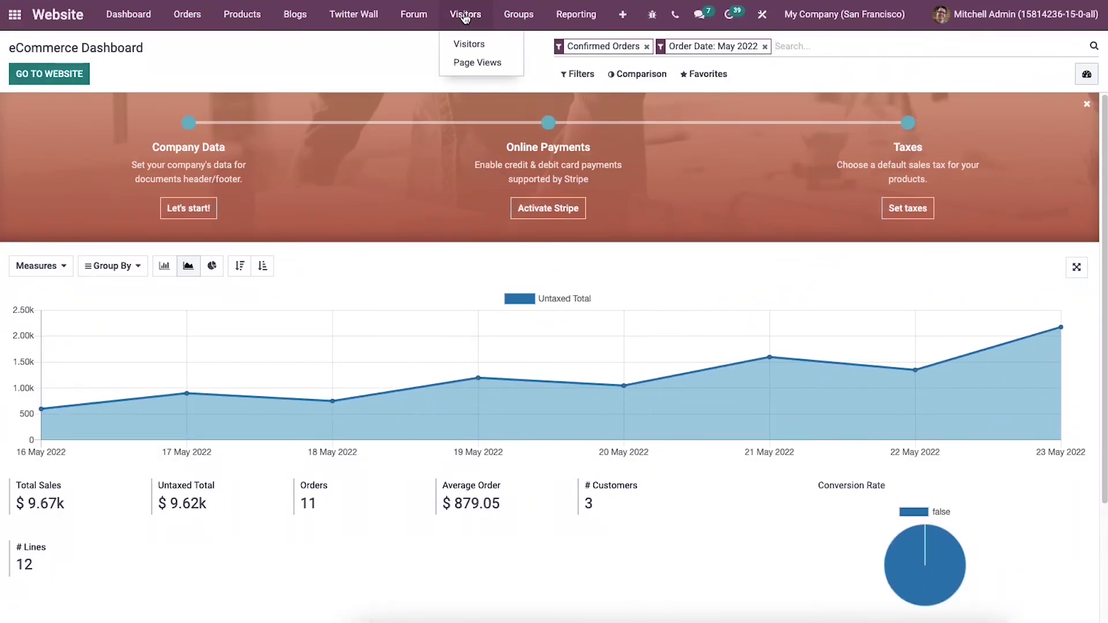
pyautogui.click(470, 43)
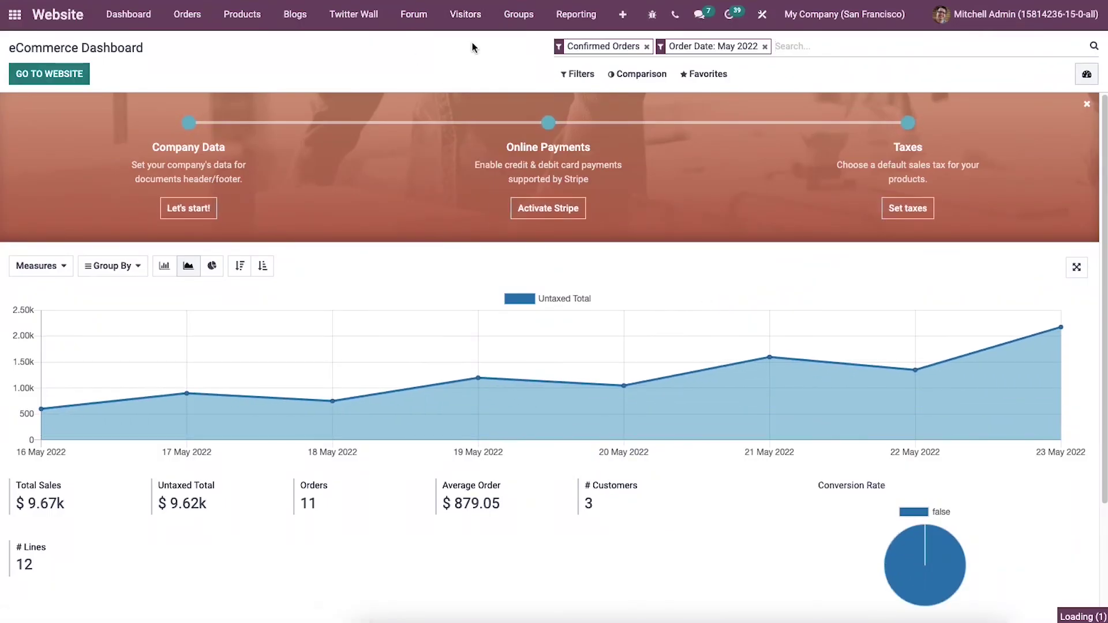